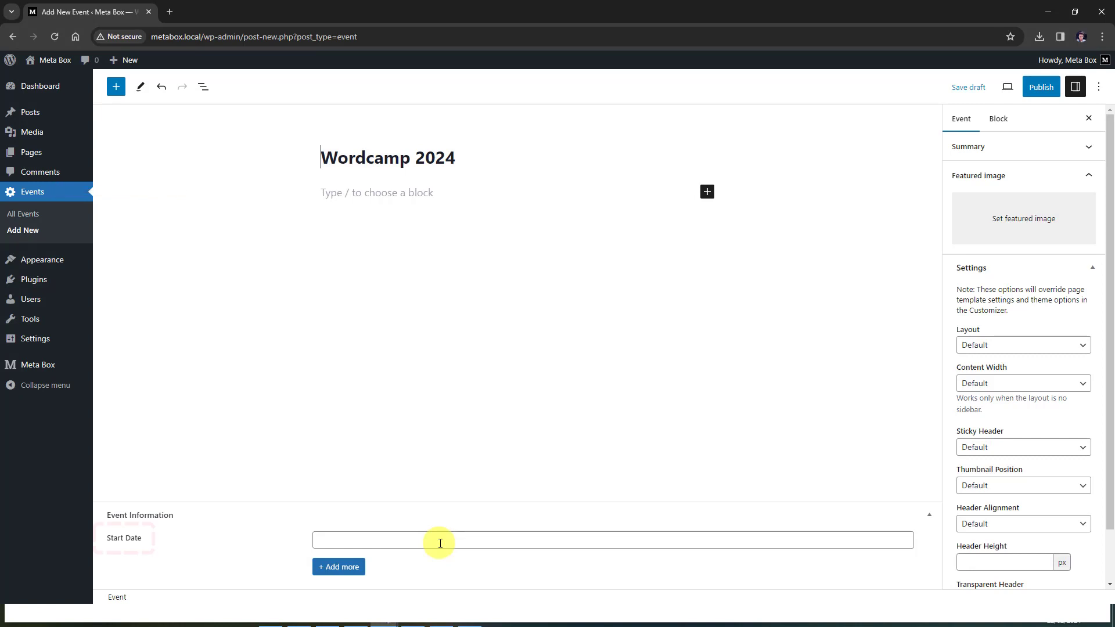
- Give WordCamp 2024 two Start Dates, 2024-02-23 and 2024-02-25
click(441, 543)
click(395, 477)
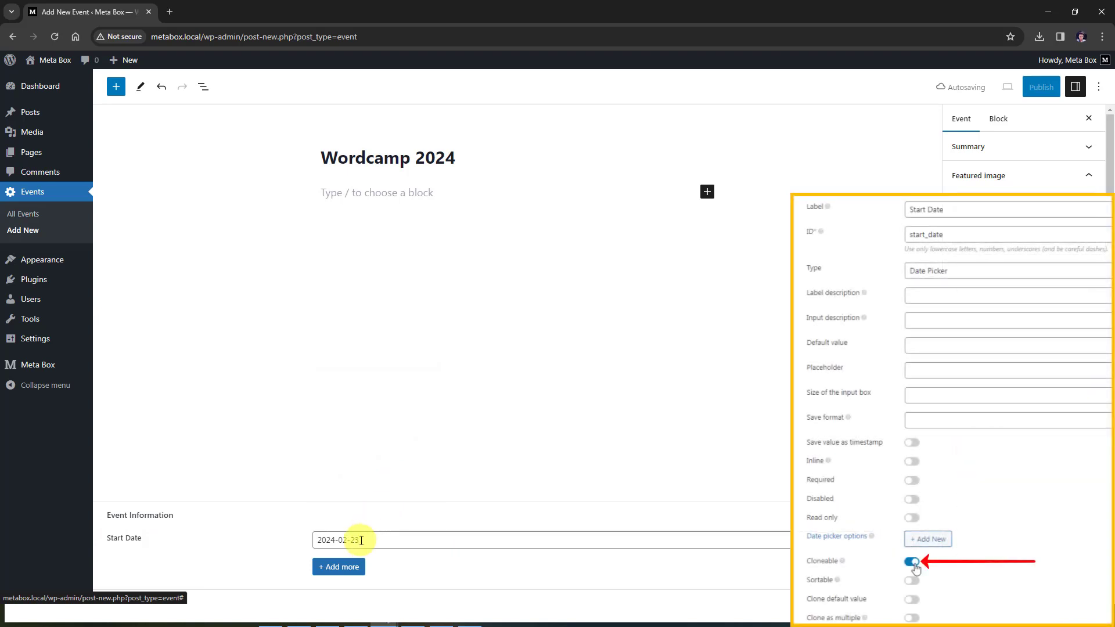
click(337, 565)
click(437, 540)
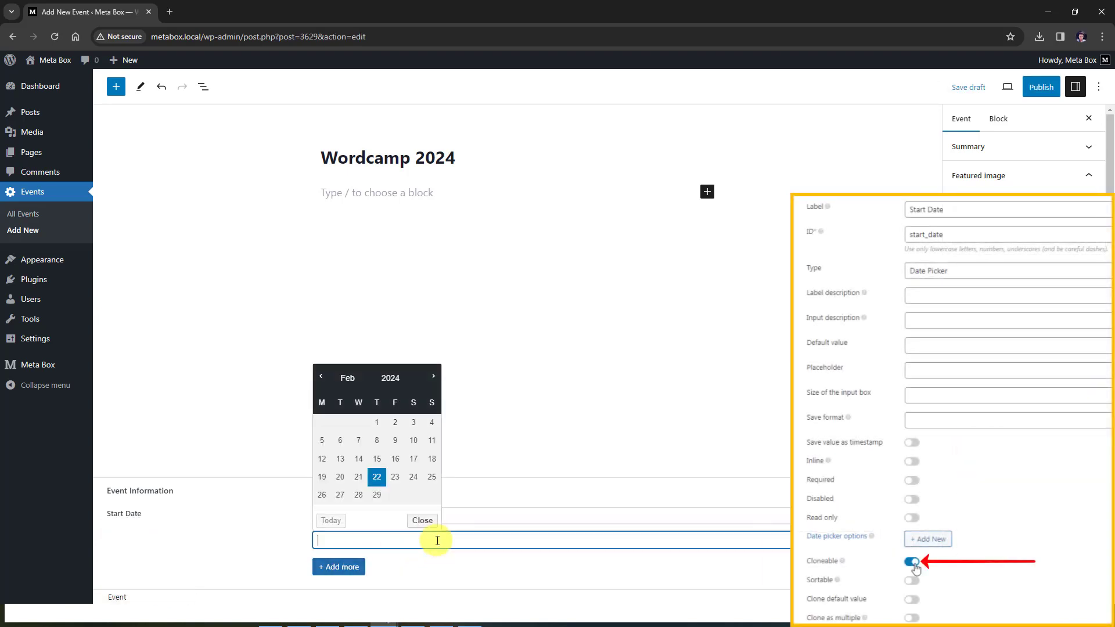
click(431, 477)
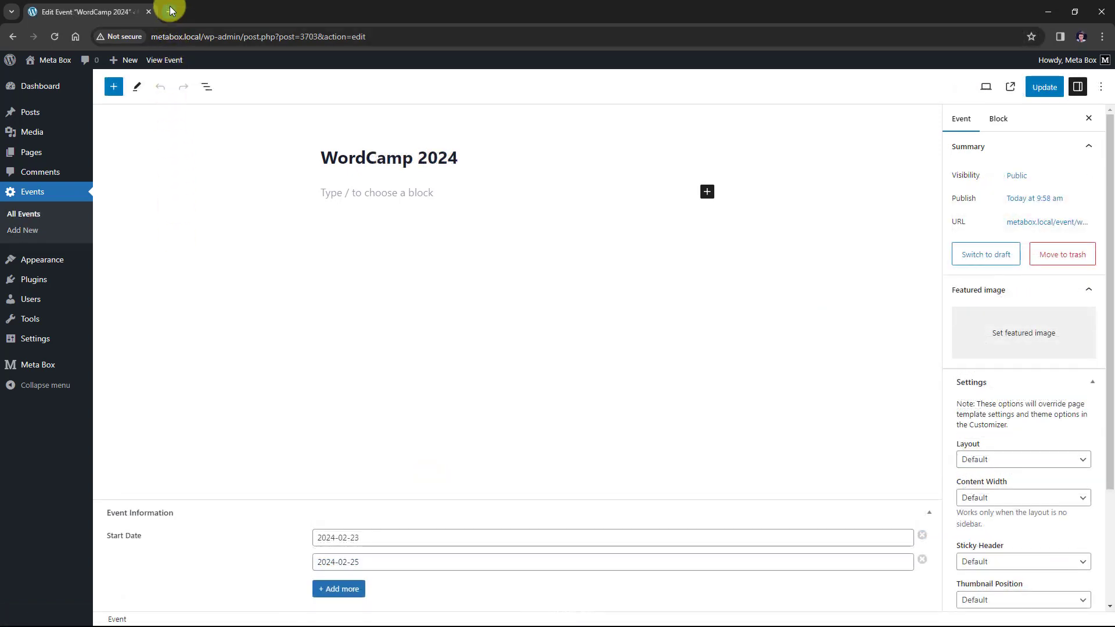
- Load localhost/phpmyadmin in a new browser tab
click(169, 11)
text(loca)
key(Return)
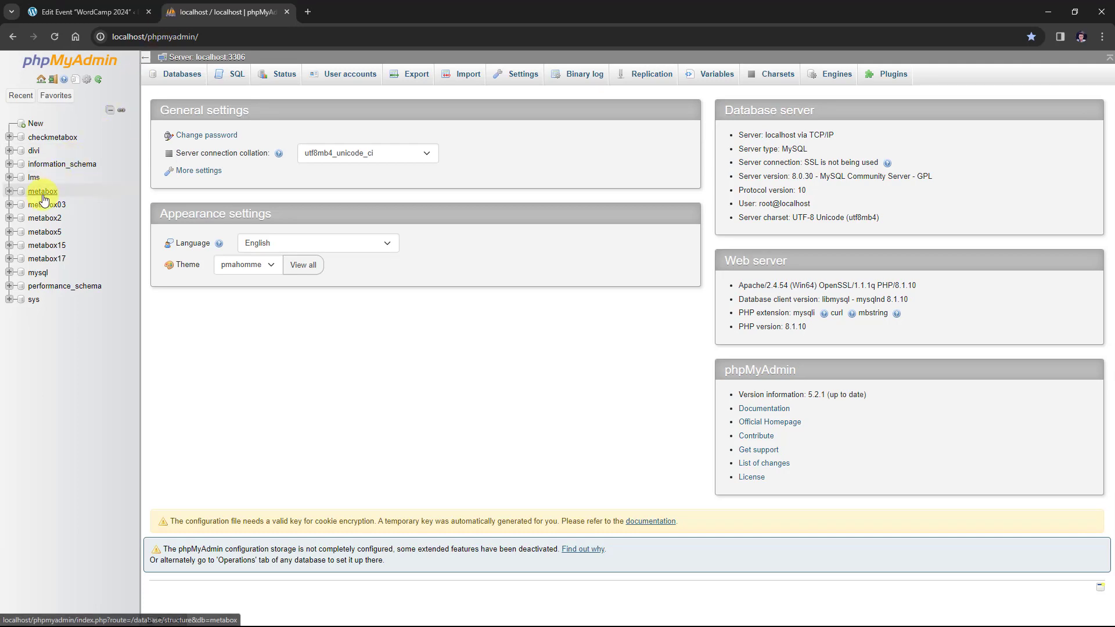
- Browse the last page of the wp_postmeta table in the metabox database
click(42, 192)
click(294, 132)
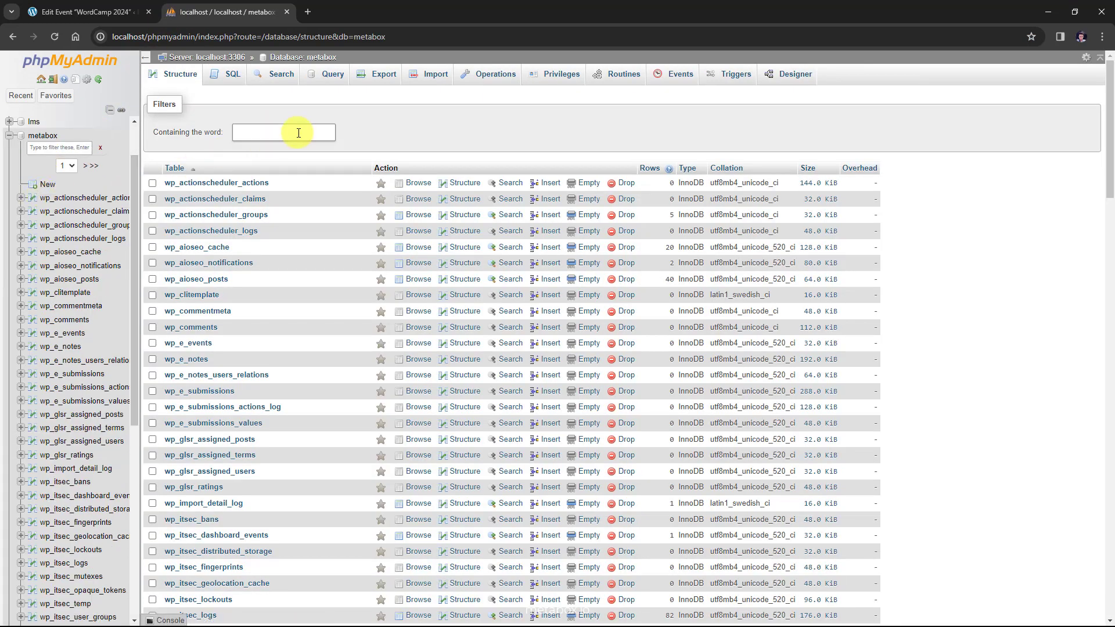
text(postmeta)
click(192, 183)
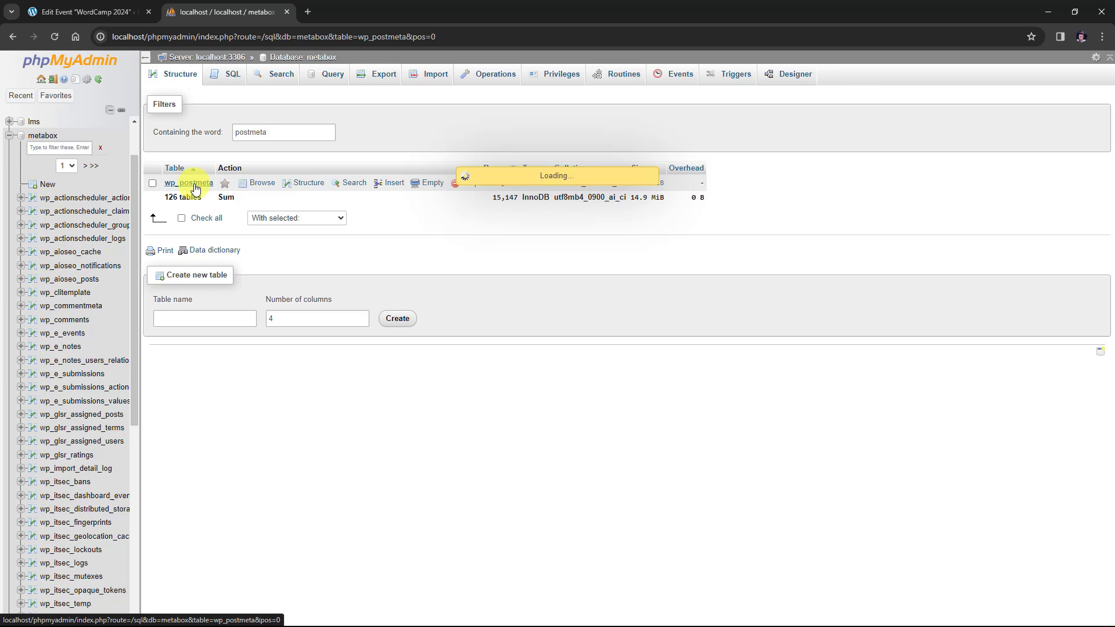
click(226, 179)
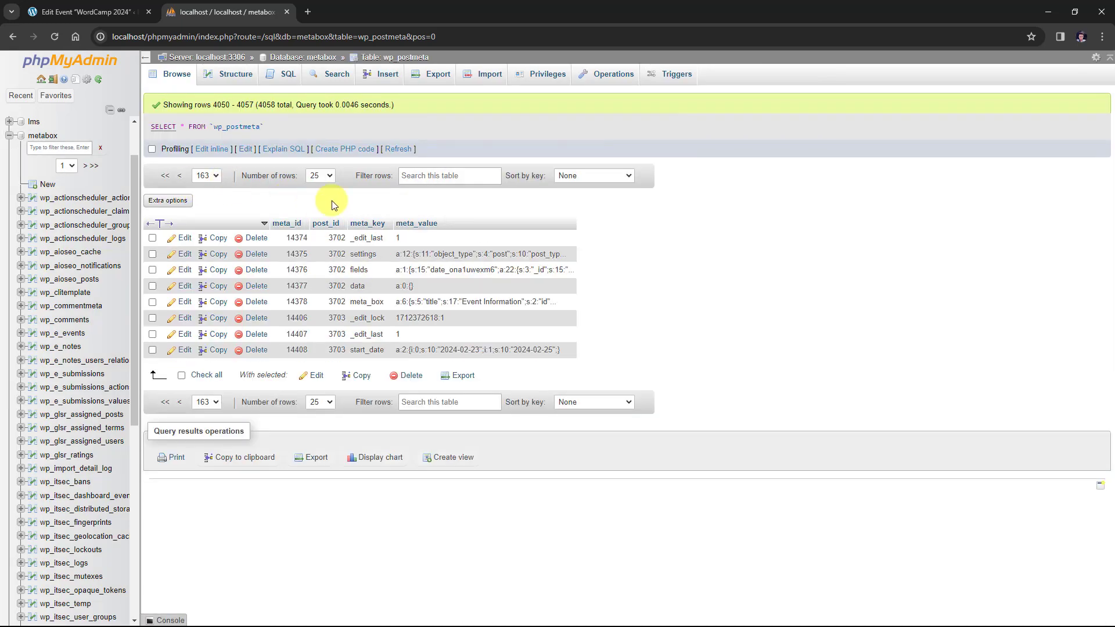
- Filter rows to start_date and enlarge its meta_value to read the stored dates
click(473, 175)
text(start_date)
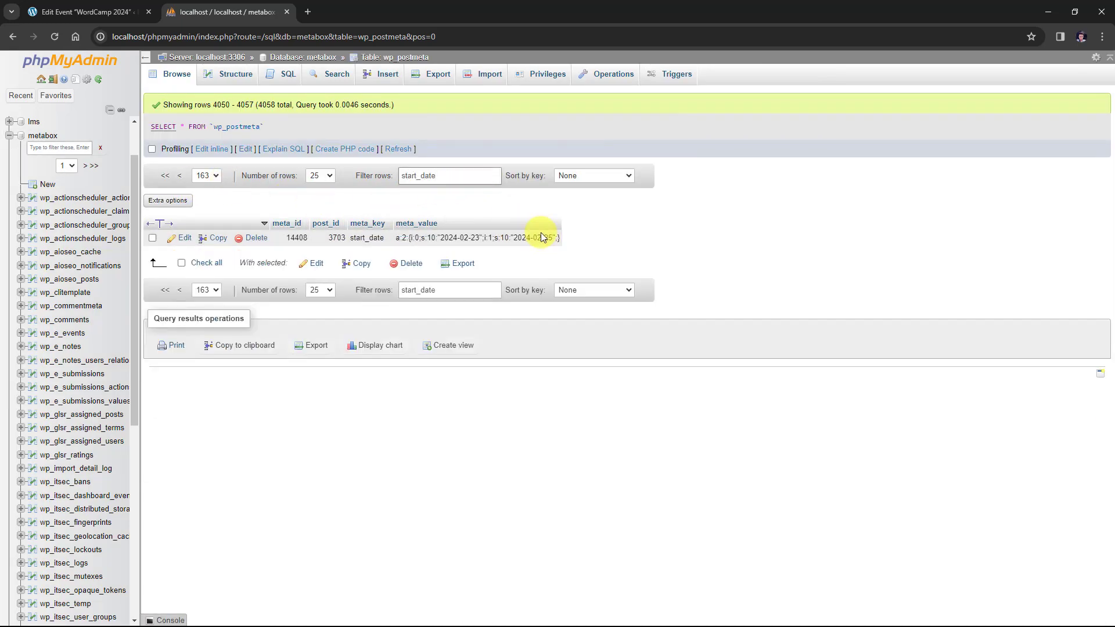
double_click(541, 237)
drag(569, 283, 585, 316)
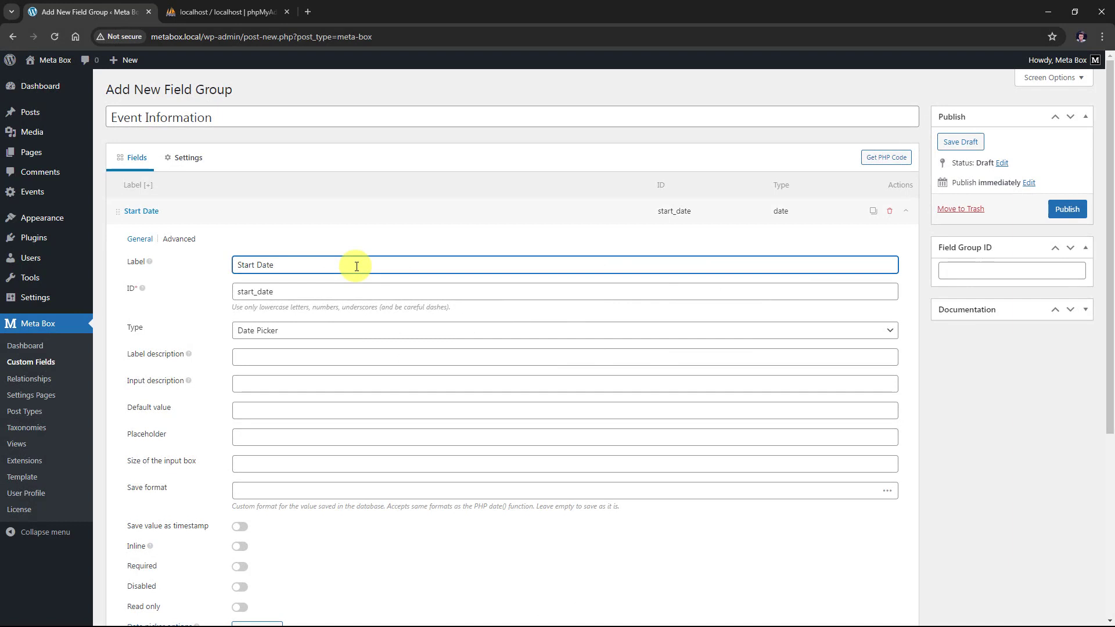
- Turn on Cloneable and Clone as multiple for the Start Date field
scroll(357, 266, down, 5)
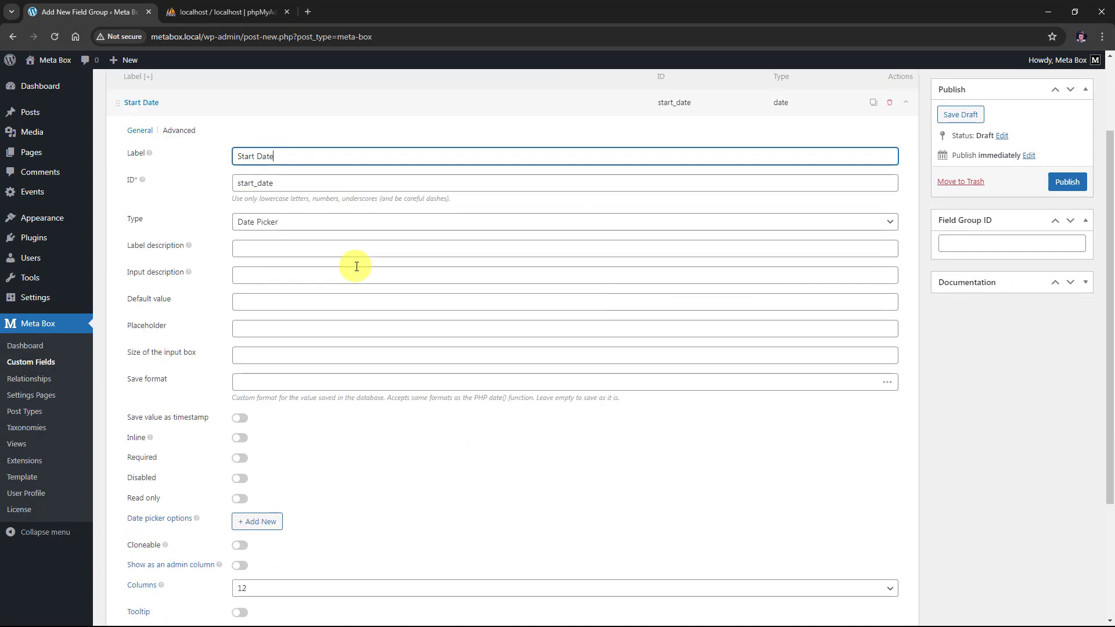
click(241, 374)
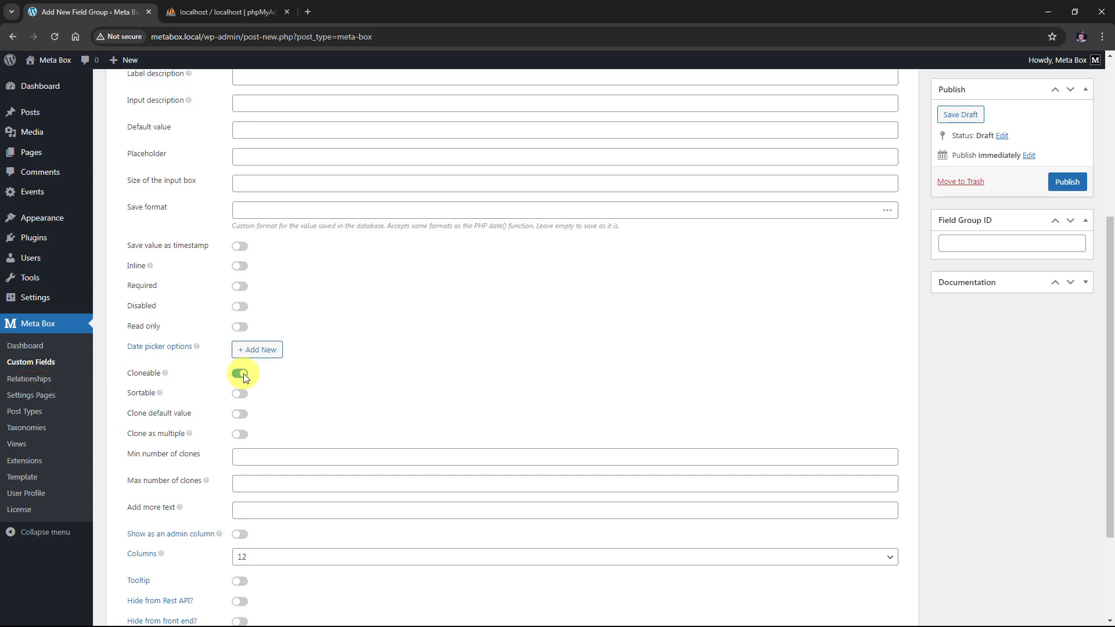
click(241, 434)
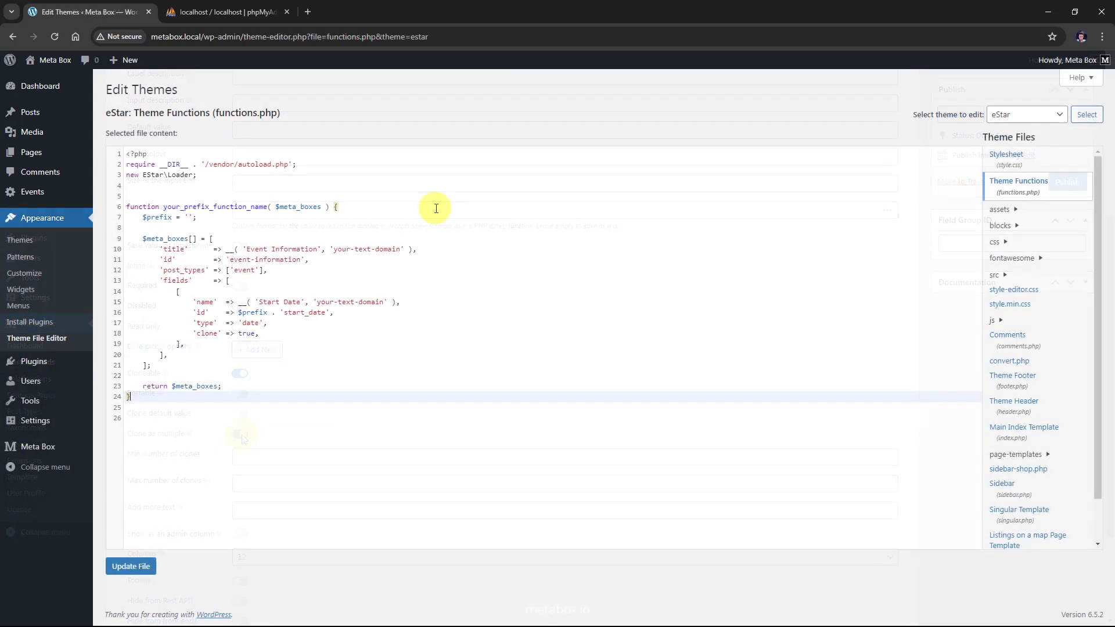
- Add 'clone_as_multiple' => true below the clone setting in functions.php
click(302, 334)
key(Return)
text('clone_as_multiple' => true,)
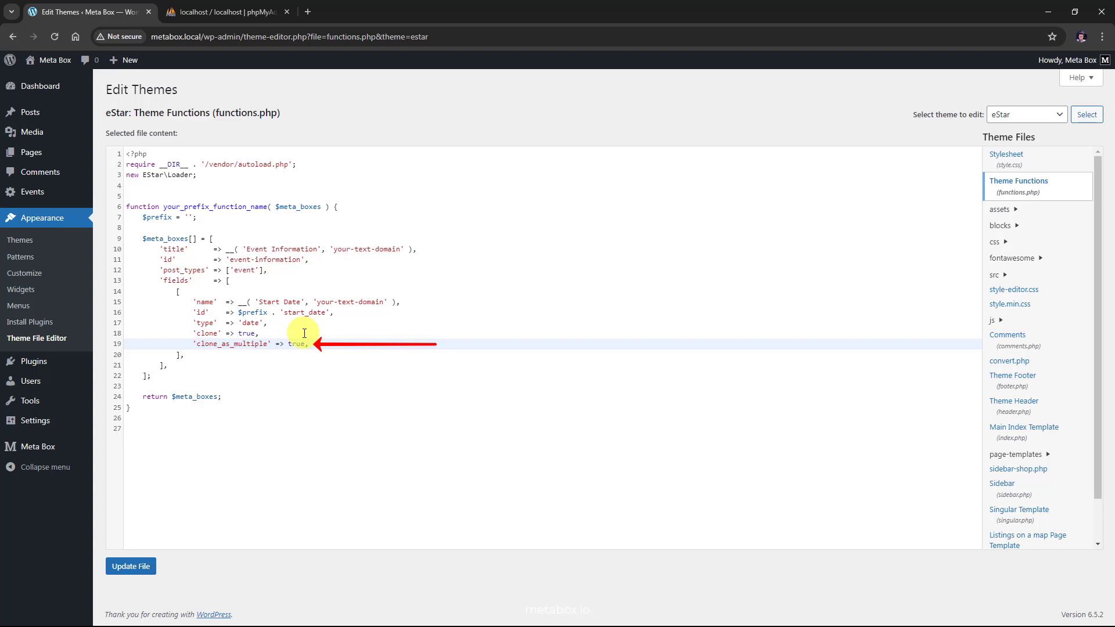
- Create event WordCamp 2025 with Start Dates 2024-04-08 and 2024-04-10
click(81, 192)
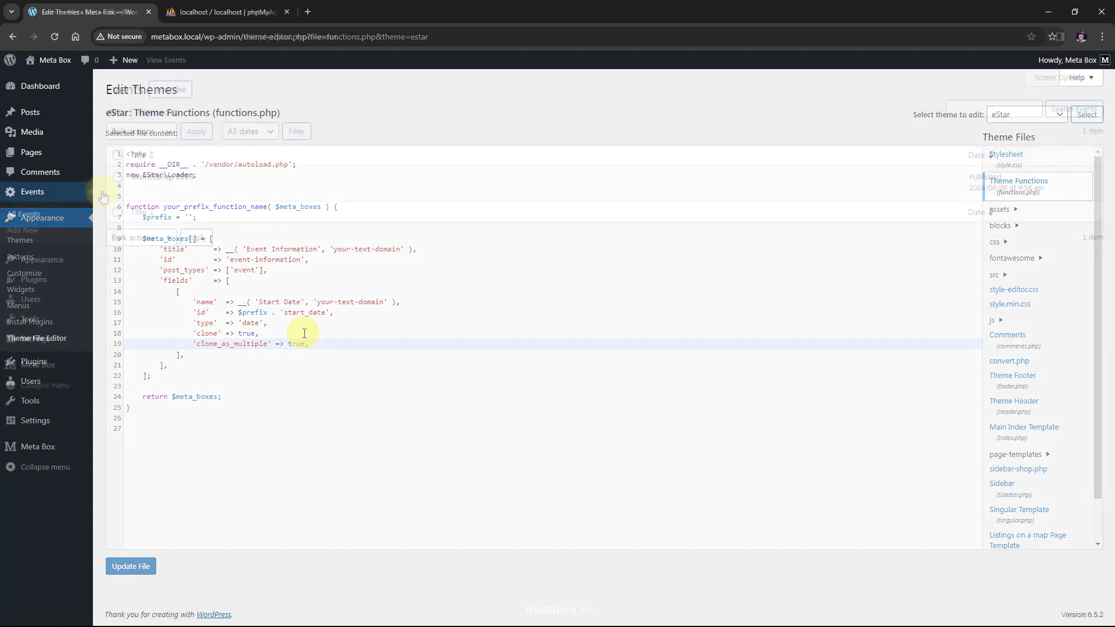
click(181, 90)
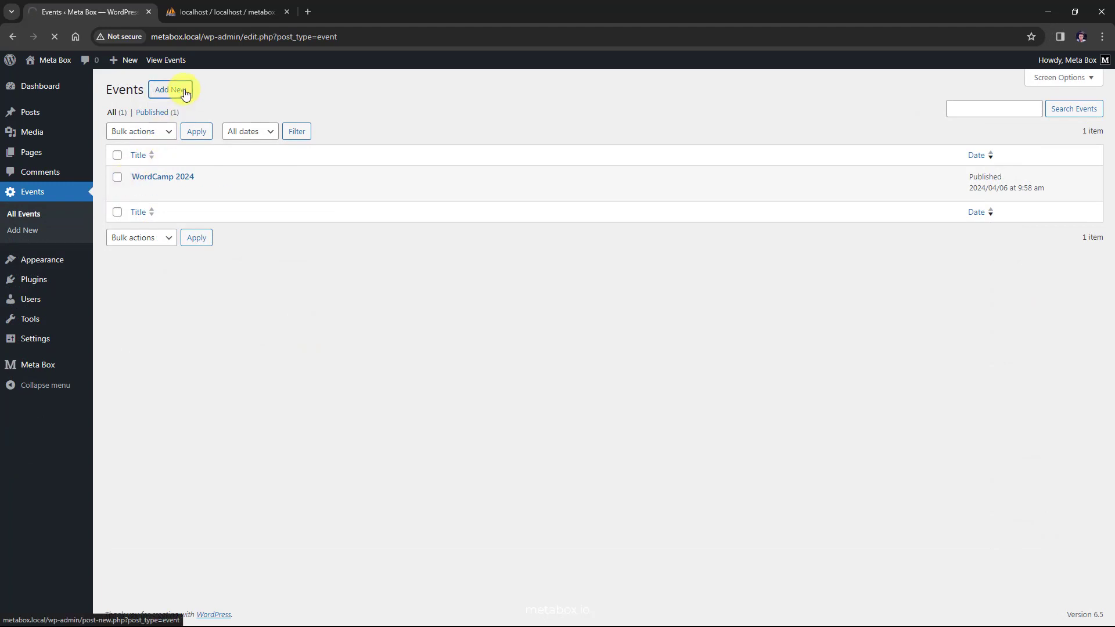
text(WordCamp 2025)
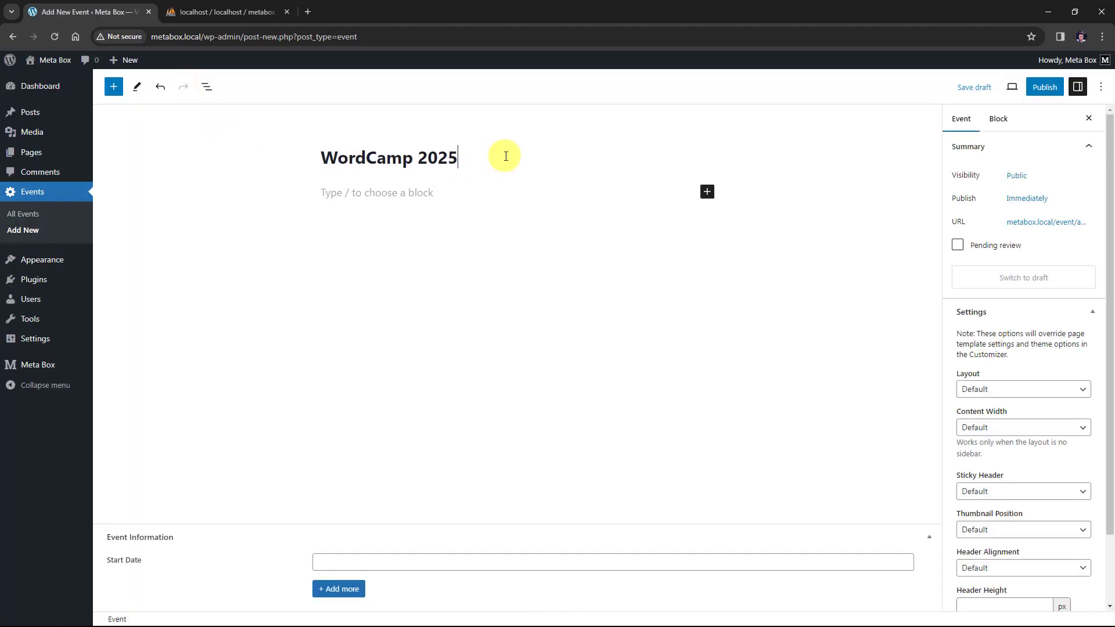
click(409, 562)
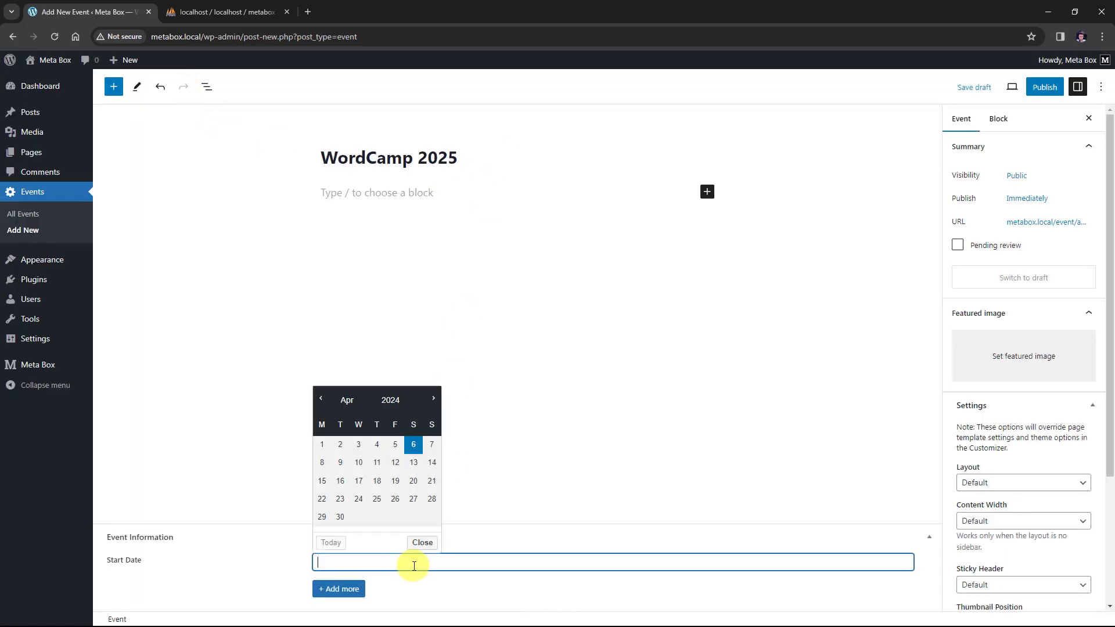
click(324, 463)
click(341, 589)
click(406, 563)
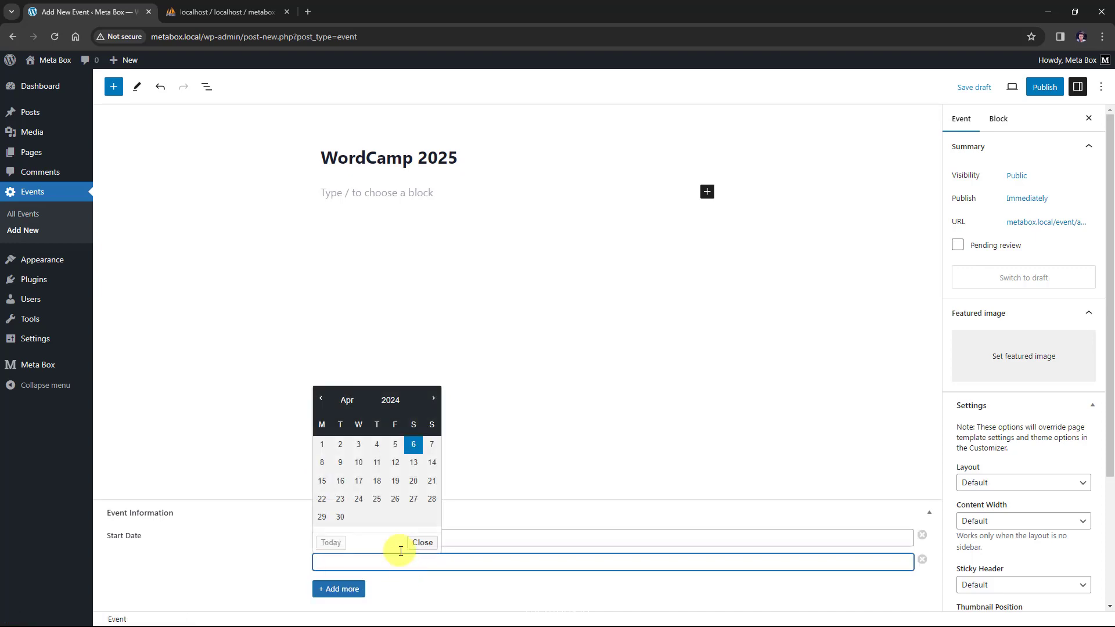
click(359, 463)
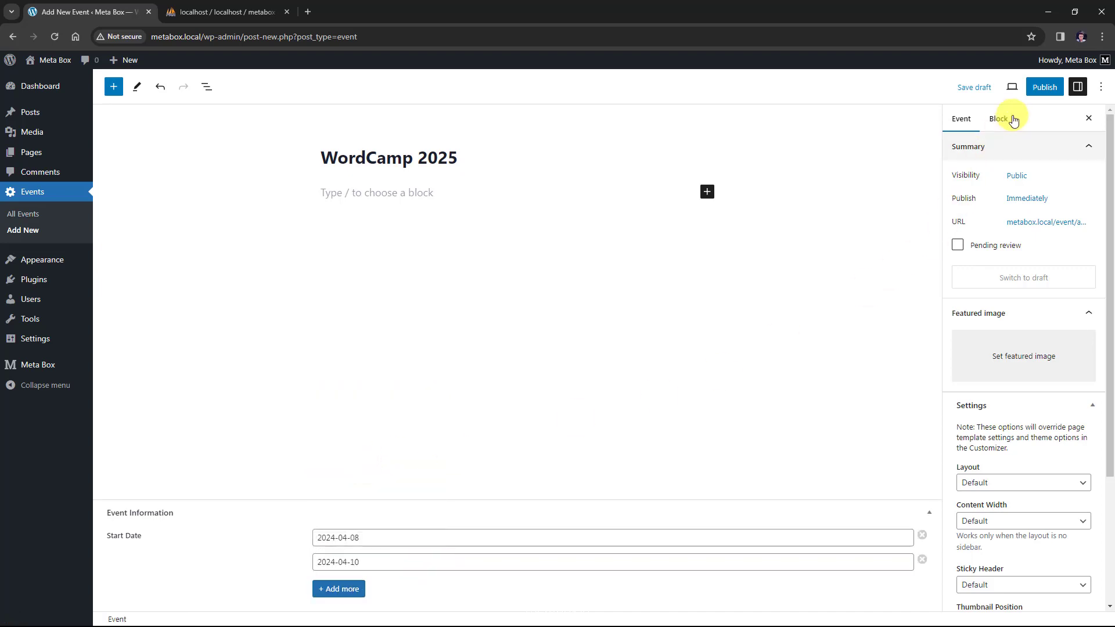
- Publish WordCamp 2025 and return to phpMyAdmin
click(1038, 89)
click(992, 88)
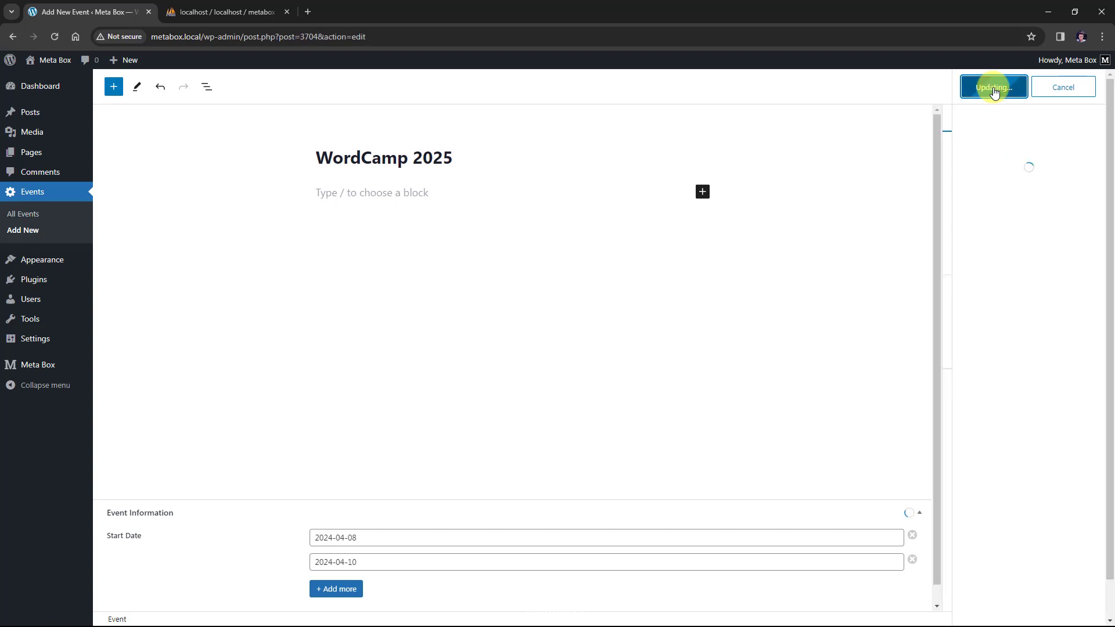
click(220, 13)
- Reload wp_postmeta, go to the last page, and filter rows to start_date
click(54, 39)
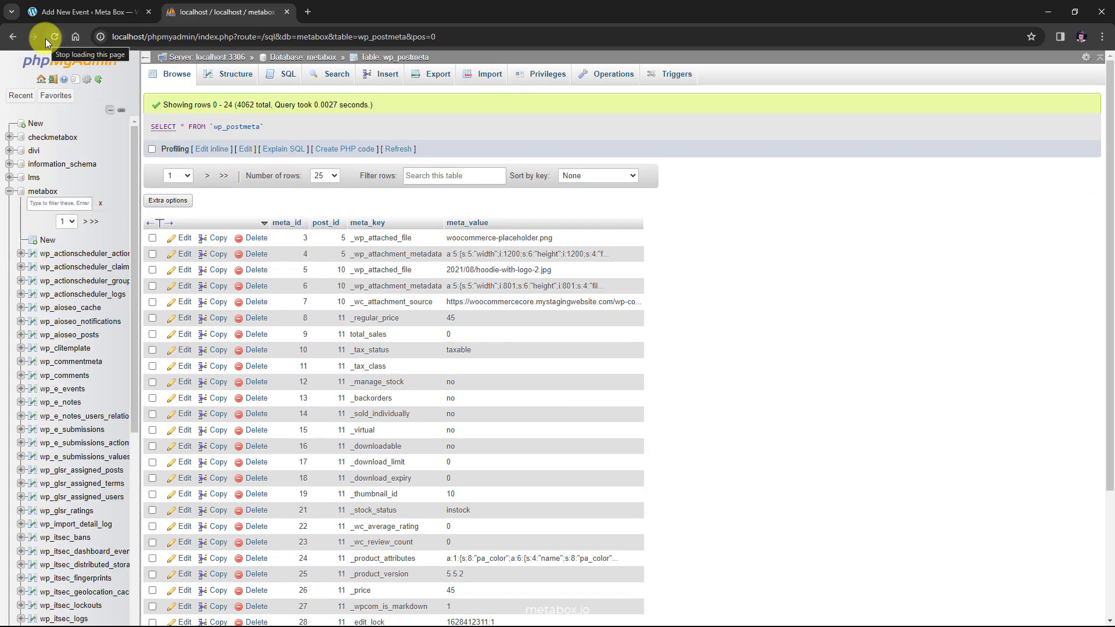
click(224, 175)
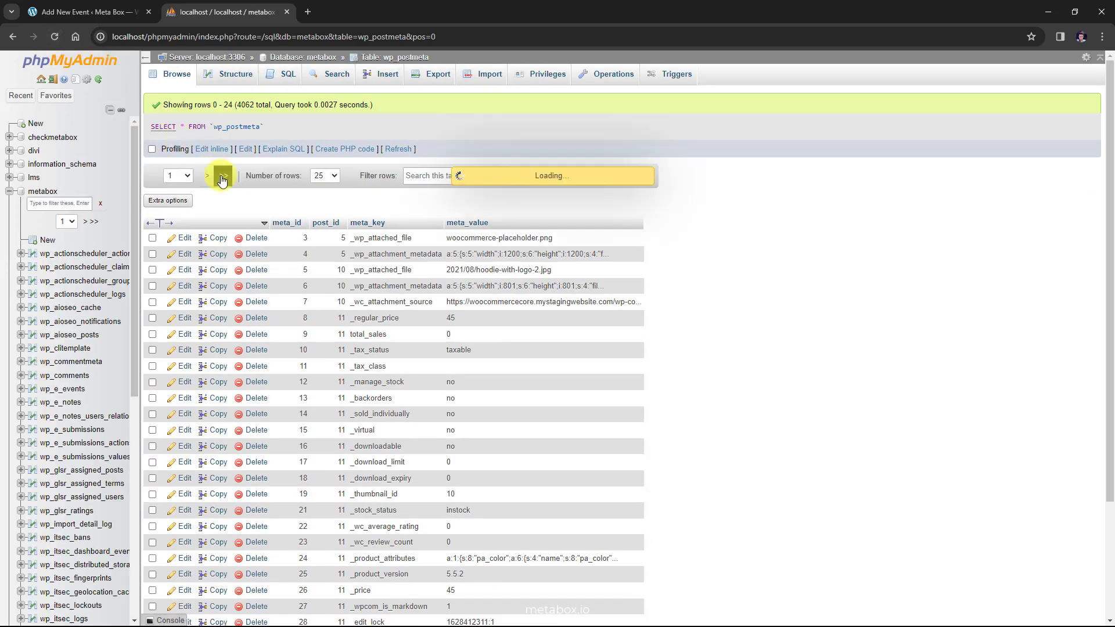
click(469, 176)
text(start)
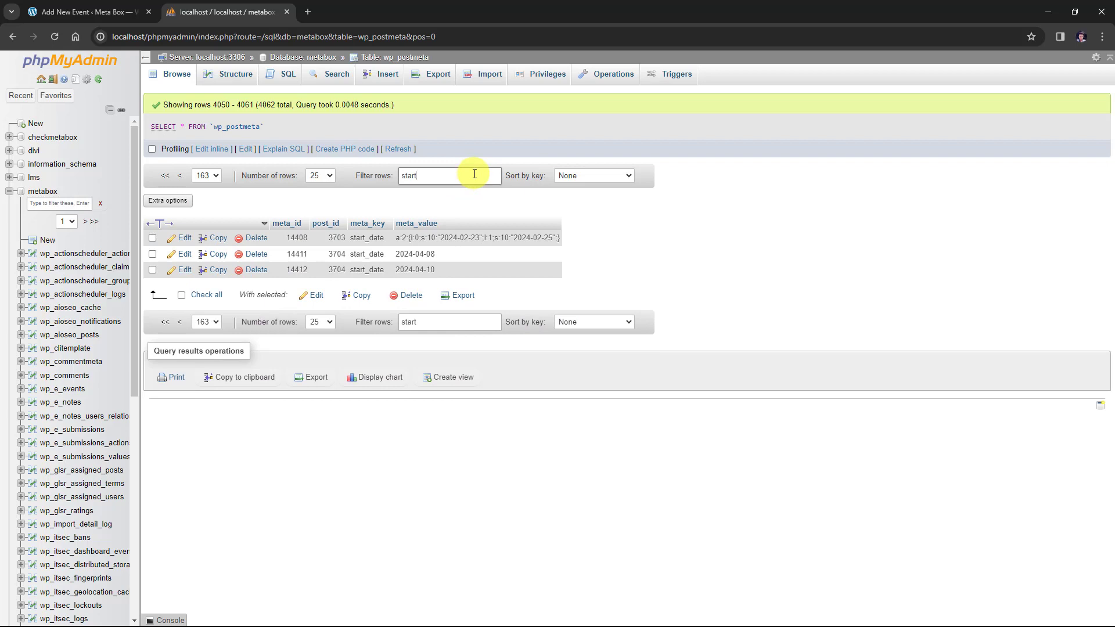
text(_date)
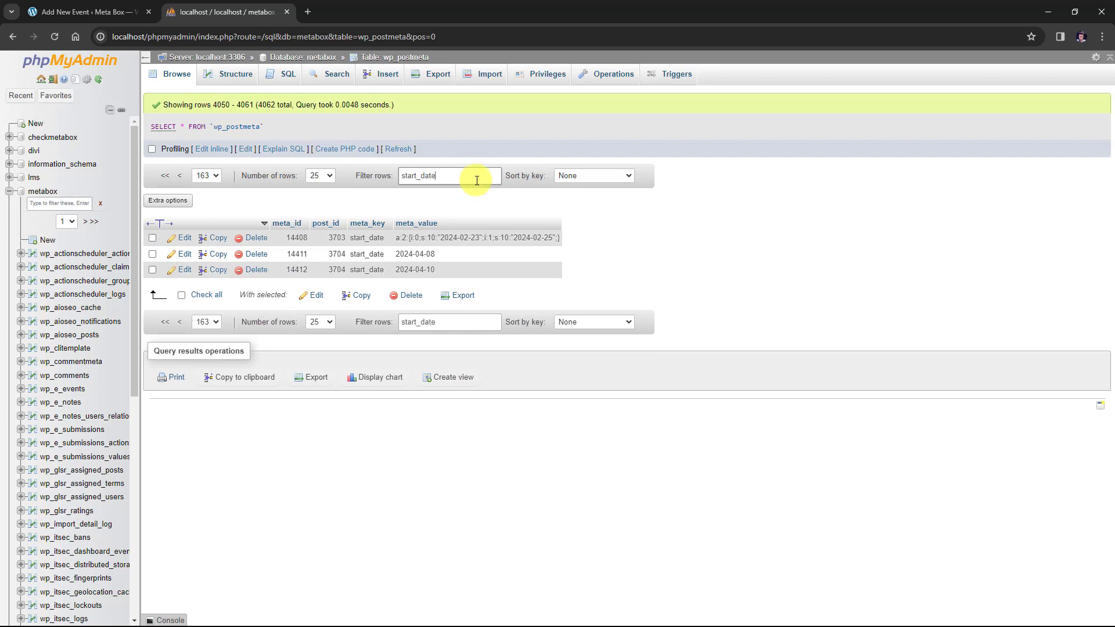
- Inspect the 2024-04-08 start_date value without changes, then return to WordPress
double_click(482, 257)
click(619, 267)
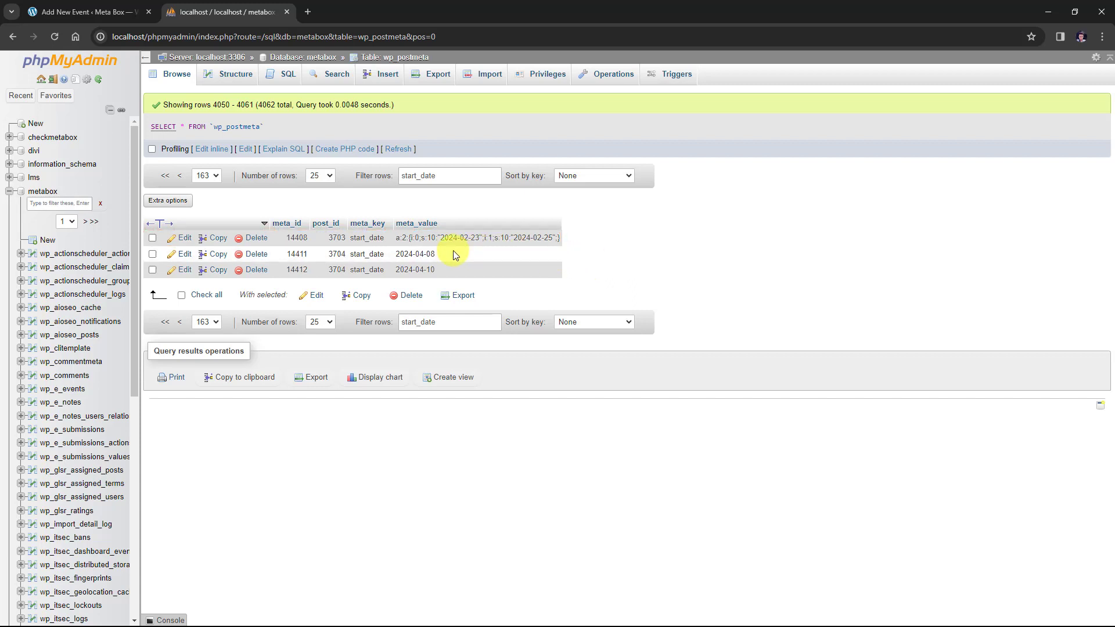
click(100, 9)
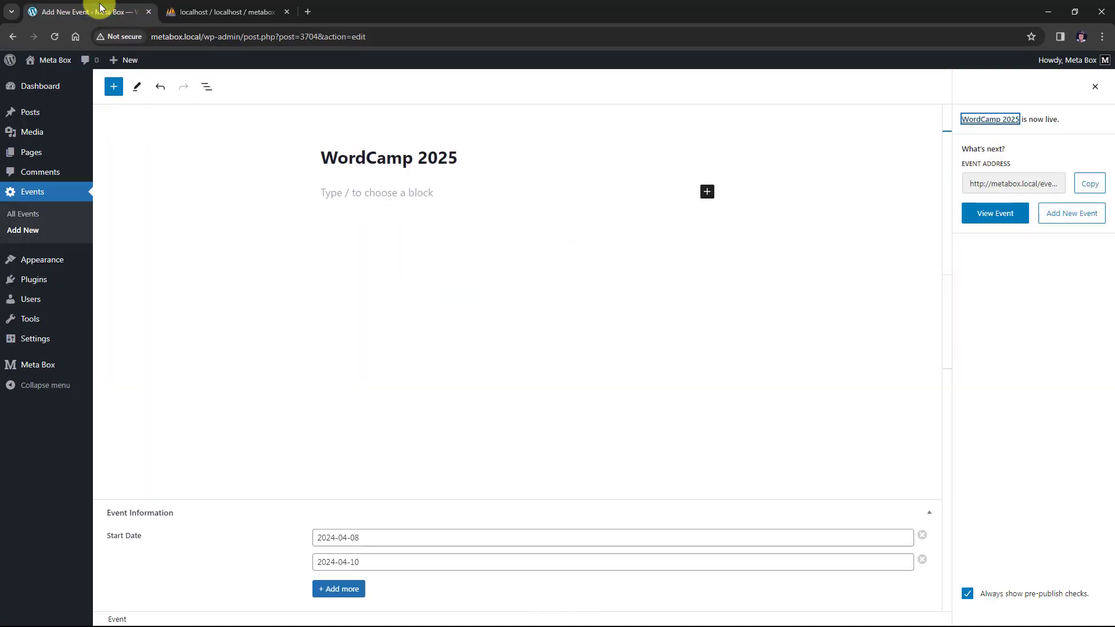
- Edit WordCamp 2024 from the Events list
click(41, 193)
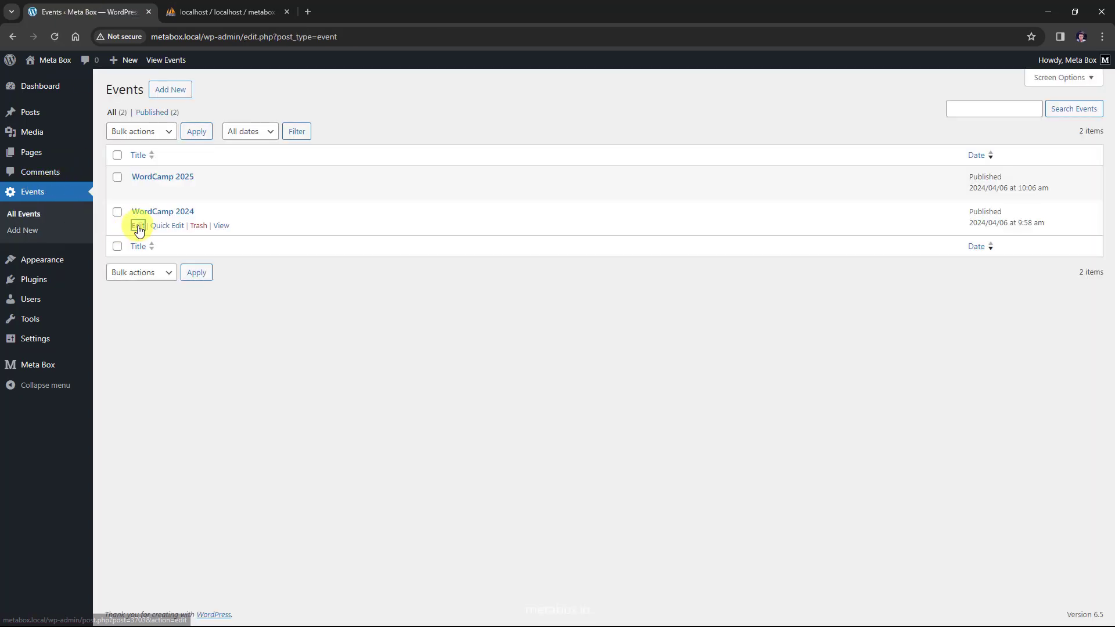
click(138, 226)
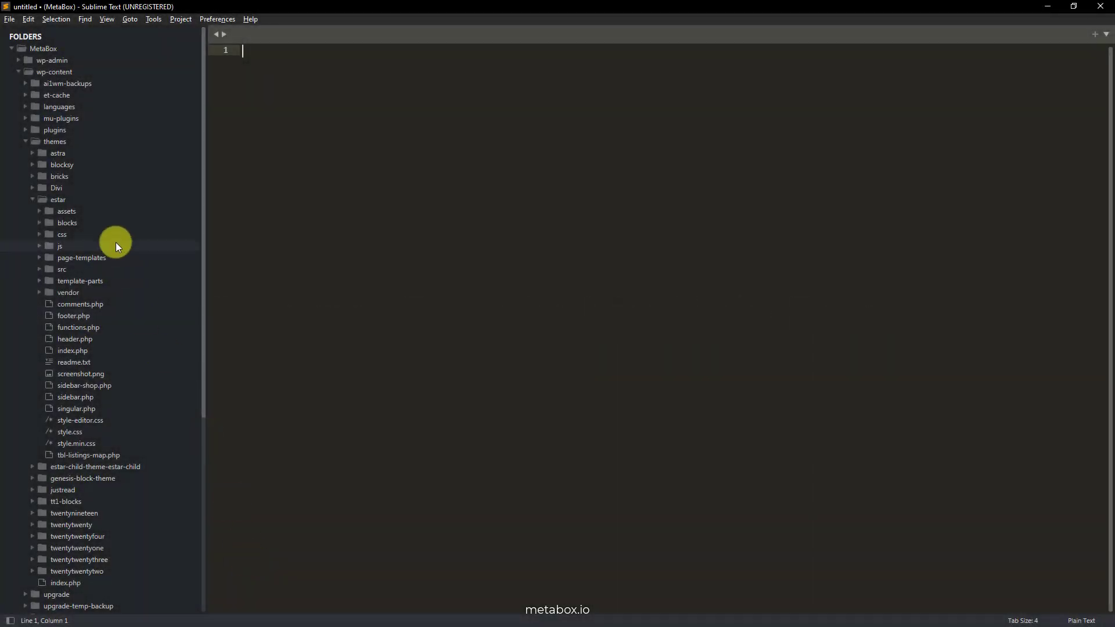
- Create a new file convert.php in the estar theme folder
right_click(60, 200)
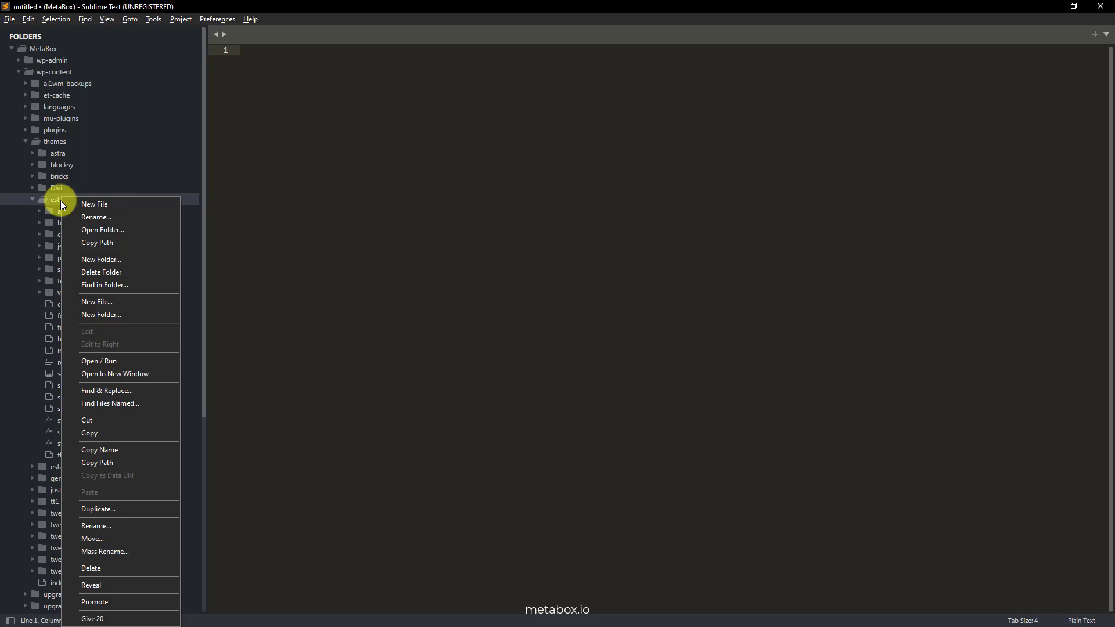
click(118, 301)
text(convert.php)
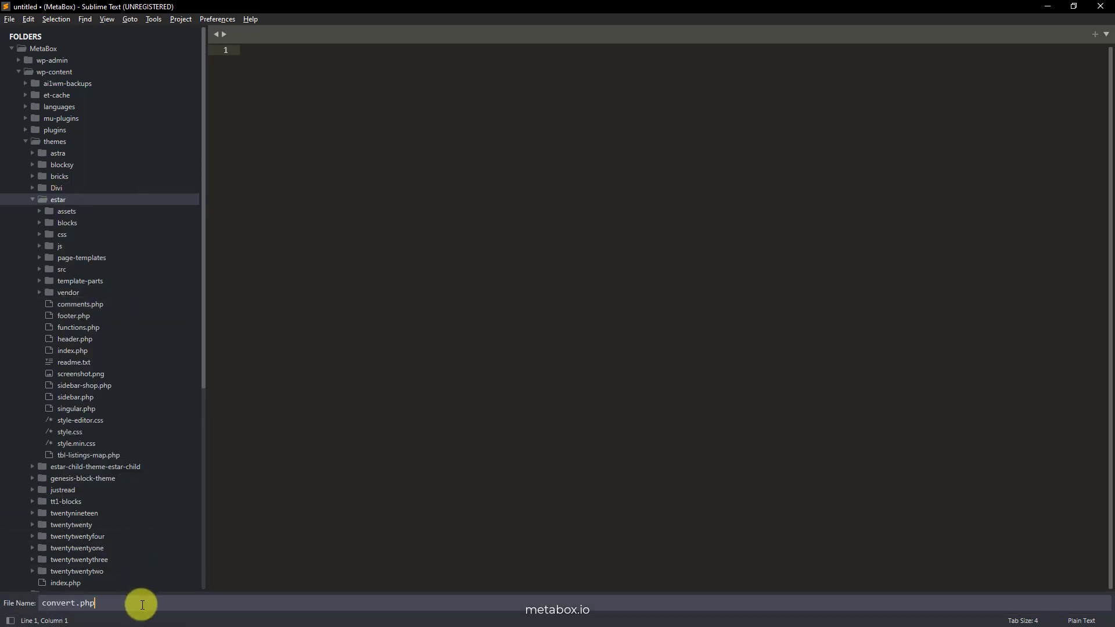
key(Return)
- Start convert.php with a php tag and an empty prefix_convert function
text(<)
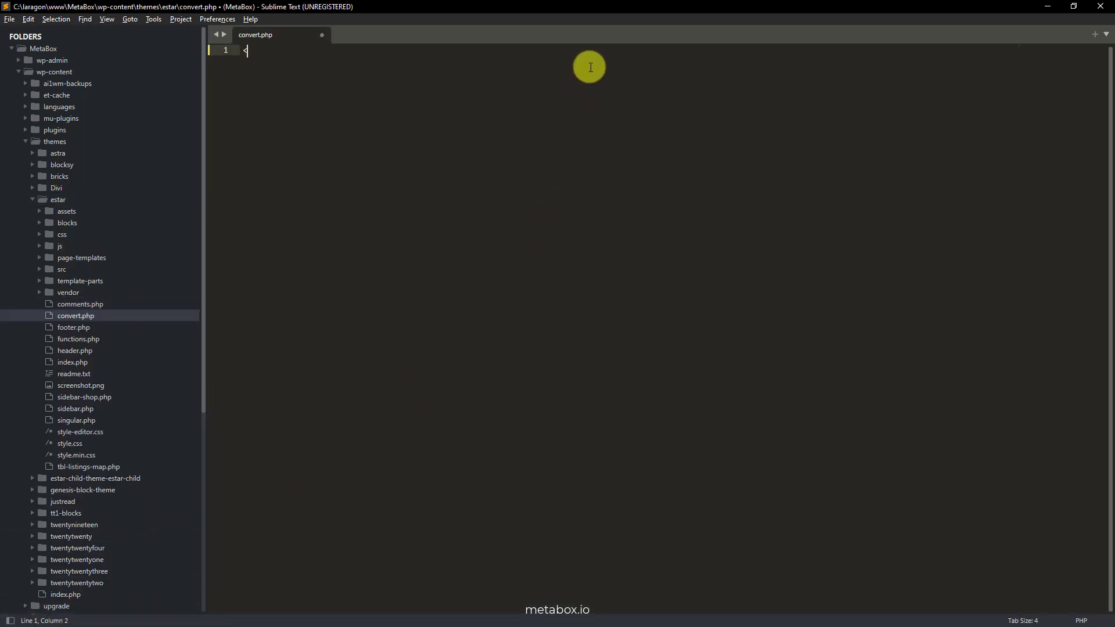
text(?php)
key(Return)
key(Return)
text(function prefix_convert( $field_id ) {)
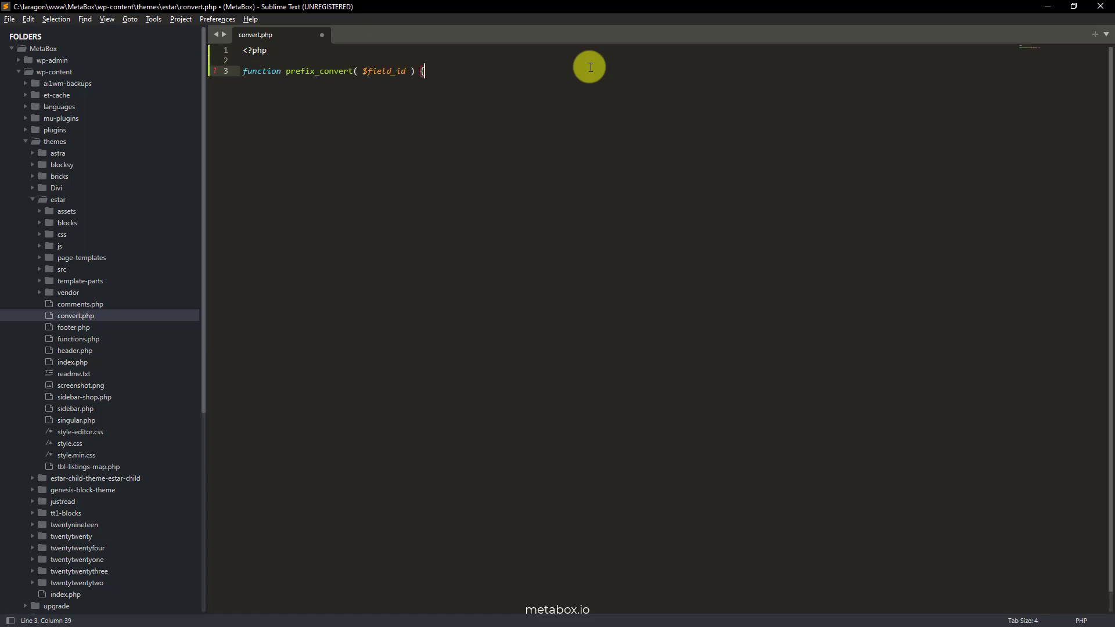
key(Return)
text(})
click(518, 70)
key(Return)
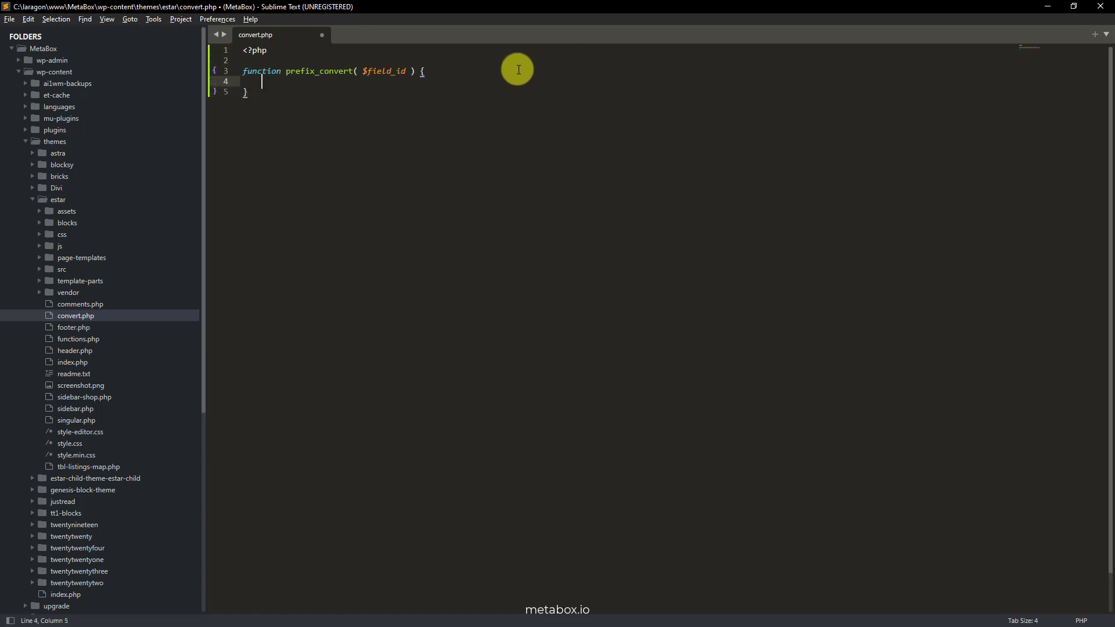
- Fill prefix_convert with the event loop re-adding start_date rows, hook it to init, and save
text($query = new WP_Query( [ 'post_type' => 'event', 'posts_per_page' => -1, ] );)
text(if ( ! $query->have_posts() ) { return; })
text(while ( $query->have_posts() ) { $query->the_post(); $values = rwmb_meta( $field_id ); if ( ! is_array( $values ) || empty( $values ) ) { continue; } delete_post_meta( get_the_ID(), $field_id ); foreach ( $values as $value ) { add_post_meta( get_the_ID(), $field_id, $value ); } })
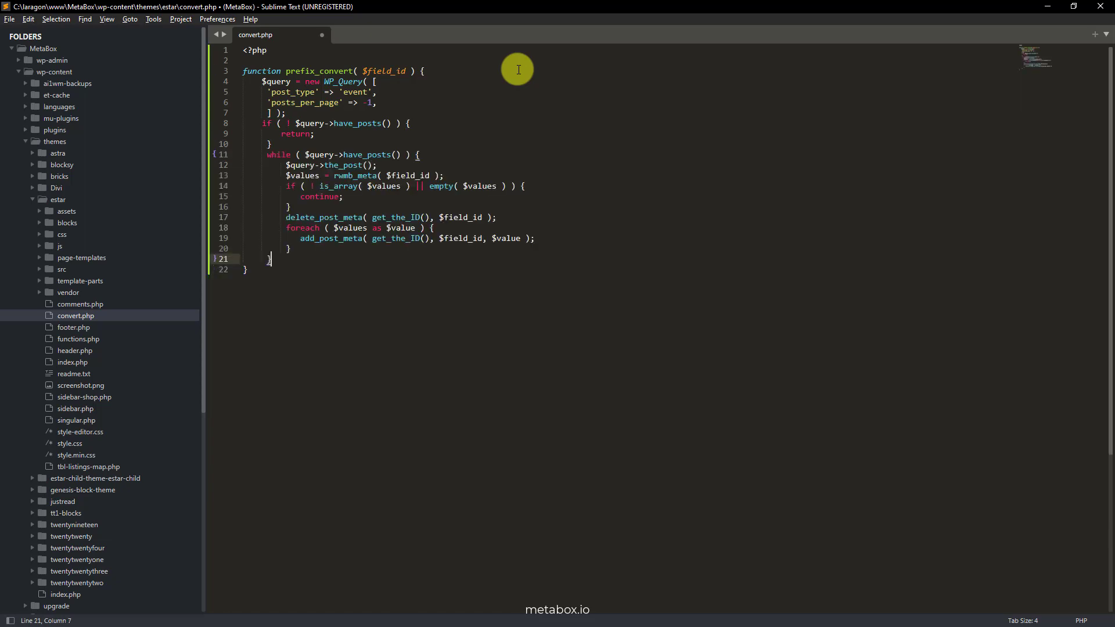
key(Return)
text(wp_reset_postdata();)
key(Down)
key(Return)
key(Return)
text(add_action( 'init', function() {     if ( ! isset( $_GET['unique_key'] ) ) {         return;     }     $field_id = 'start_date';     prefix_convert( $field_id ); } );)
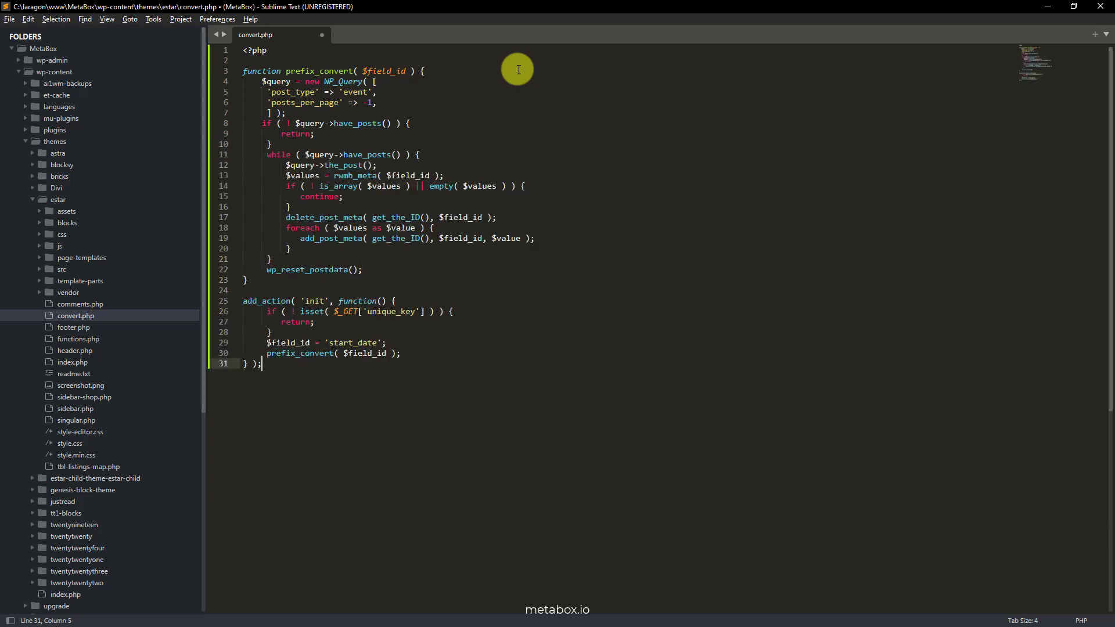
key(Return)
key(Return)
text(?>)
key(ctrl+s)
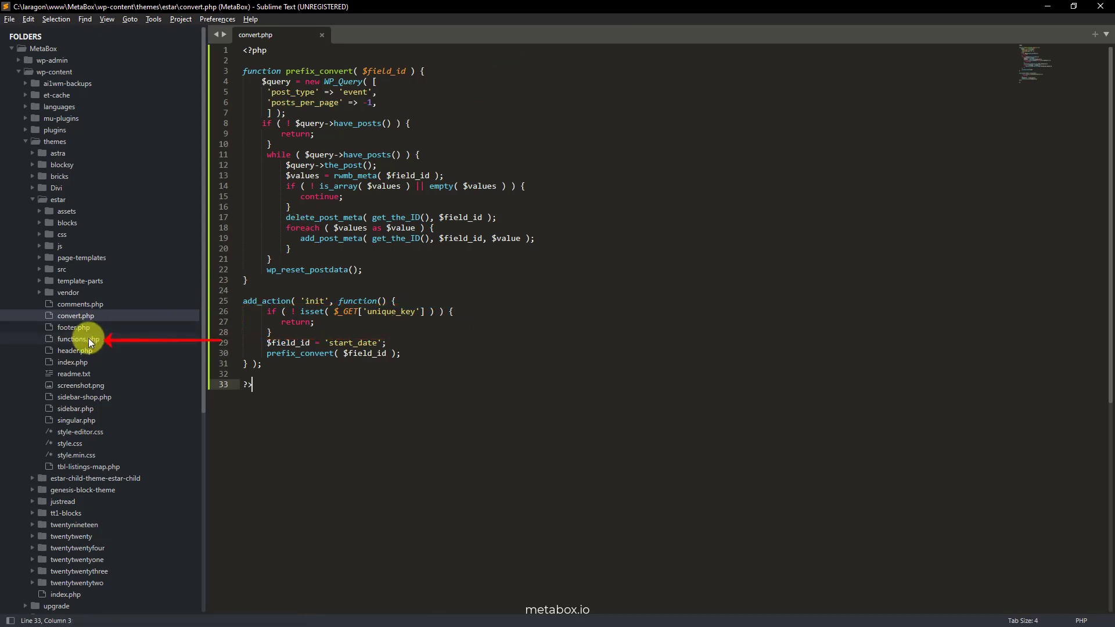
- Add include 'convert.php'; on line 8 of functions.php and save
click(90, 342)
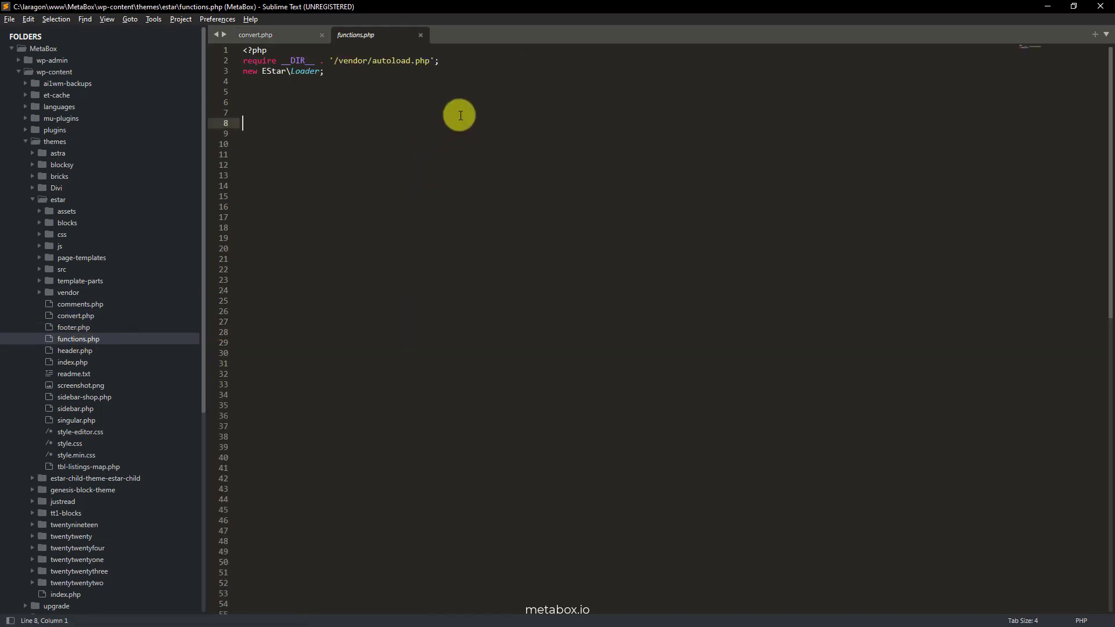
text(include 'convert.php';)
key(ctrl+s)
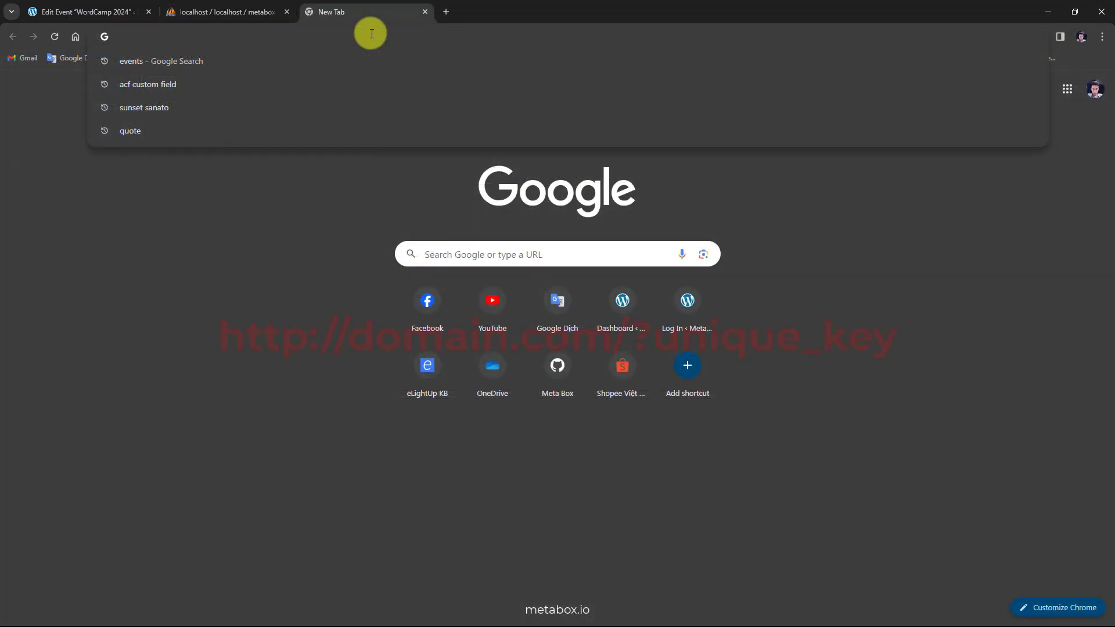
- Load metabox.local/?unique_key to run the conversion
text(metabox.local/?unique_key)
key(Return)
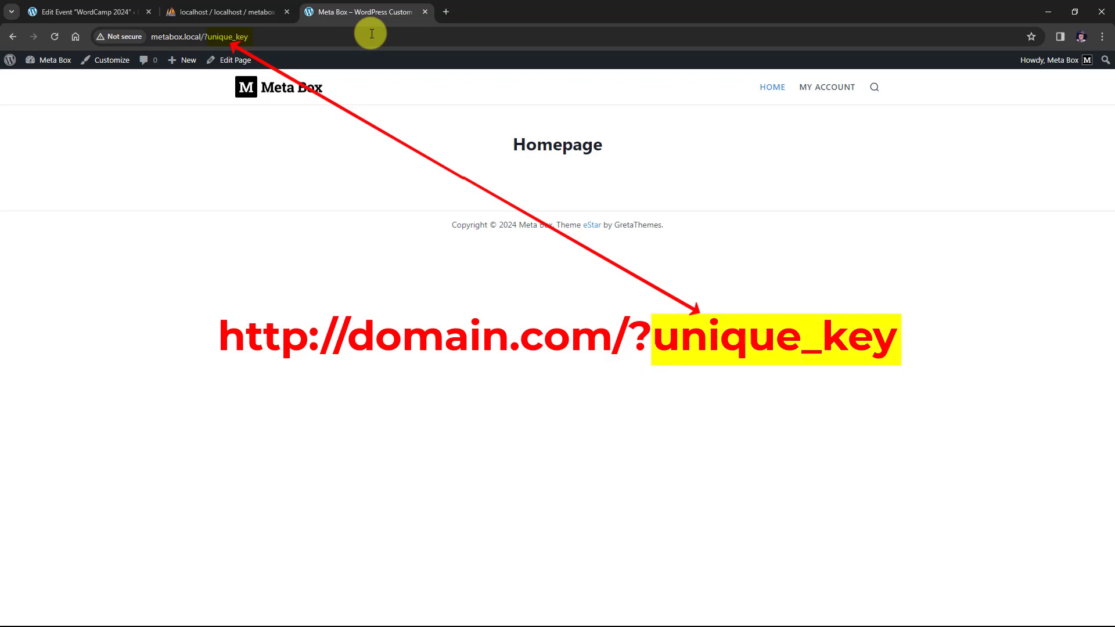
- Reload wp_postmeta's last page filtered to start_date to confirm post 3703's separate date rows
click(255, 13)
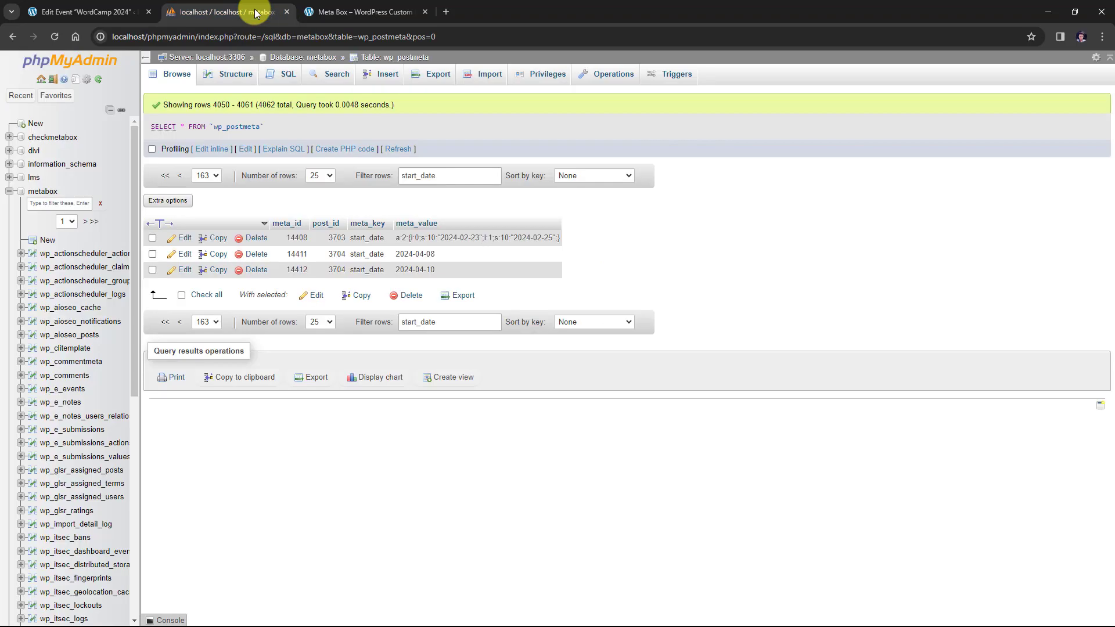
click(58, 41)
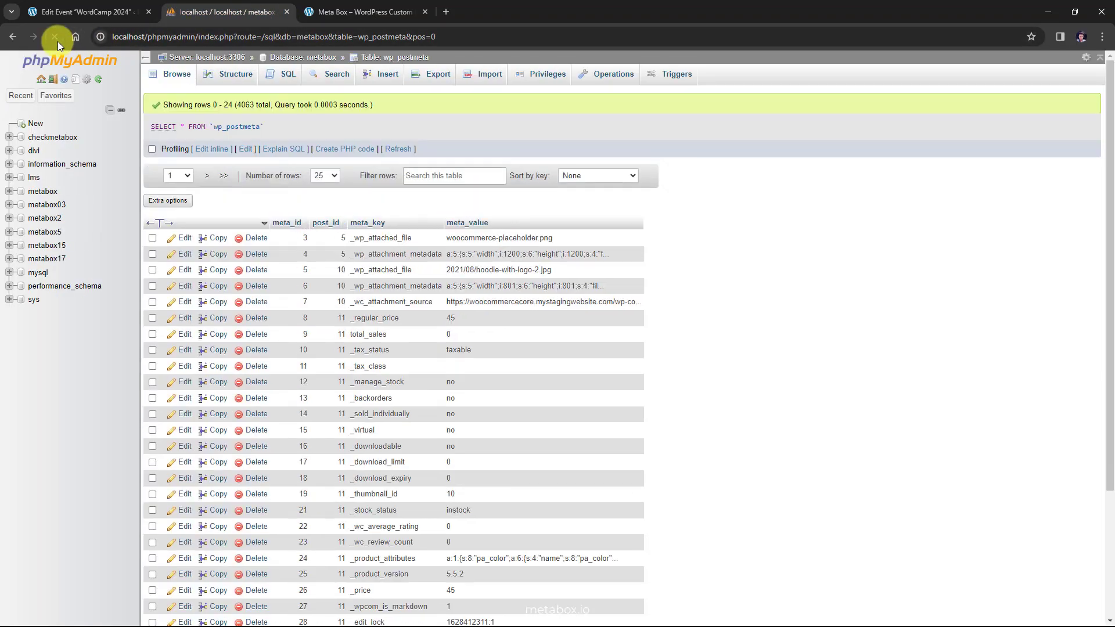
click(220, 177)
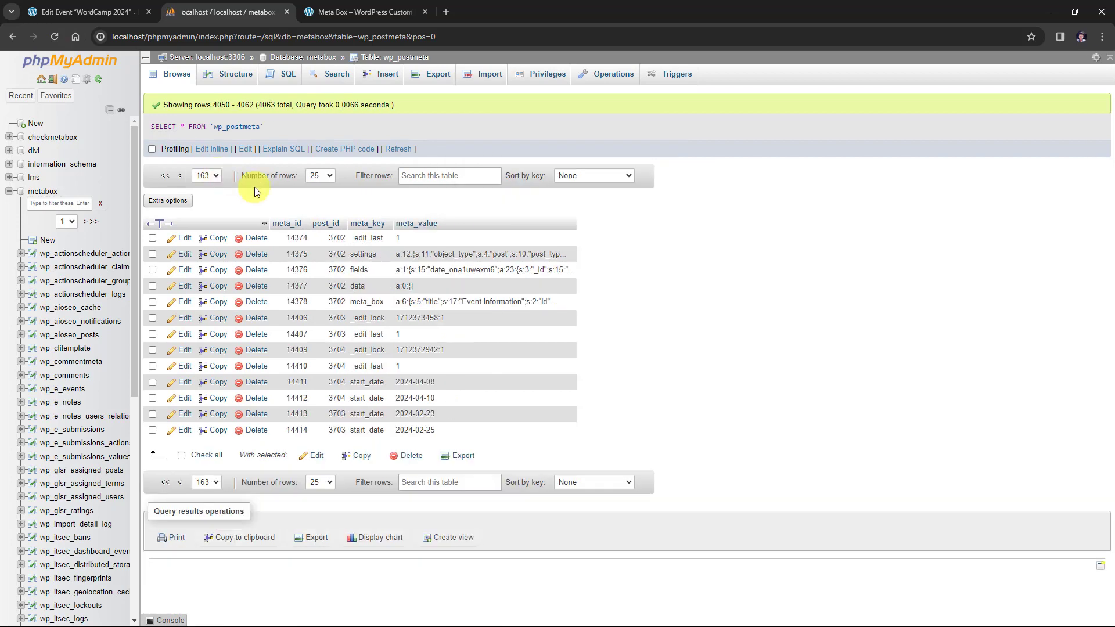
click(464, 176)
text(start_date)
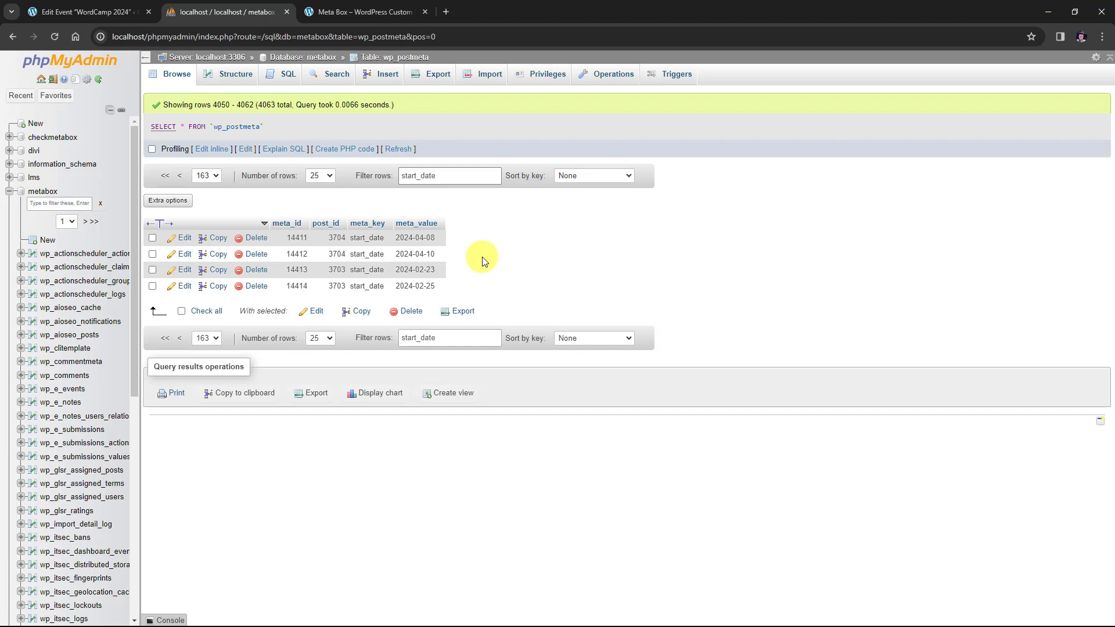
- Switch to the Edit Event WordCamp 2024 editor to check its converted start dates
click(67, 11)
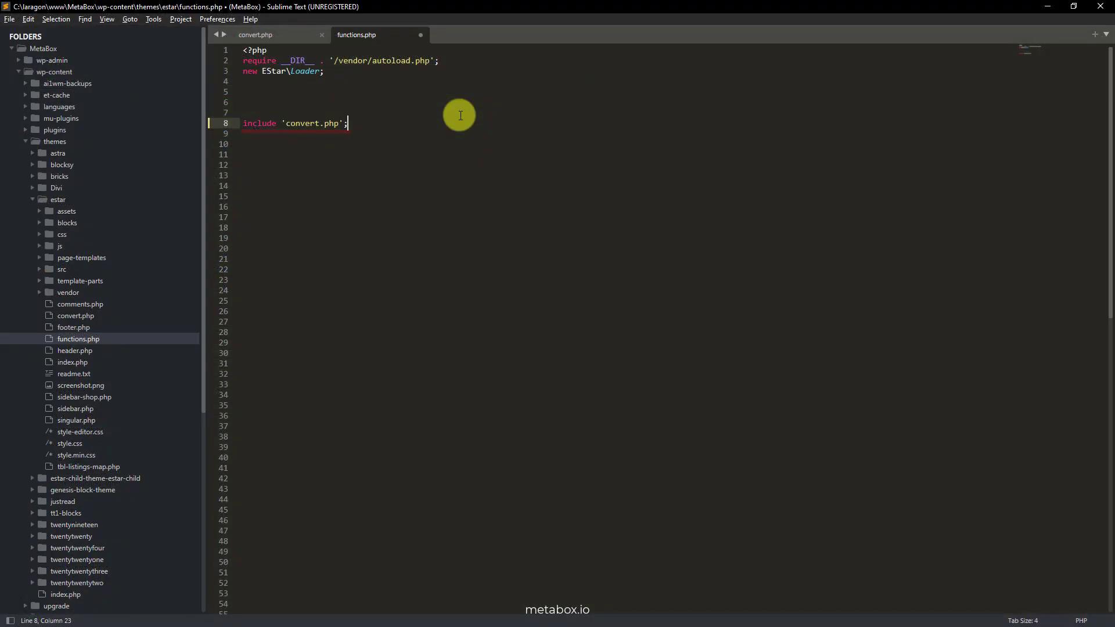
- Save functions.php, keeping the convert.php include on line 8
key(ctrl+s)
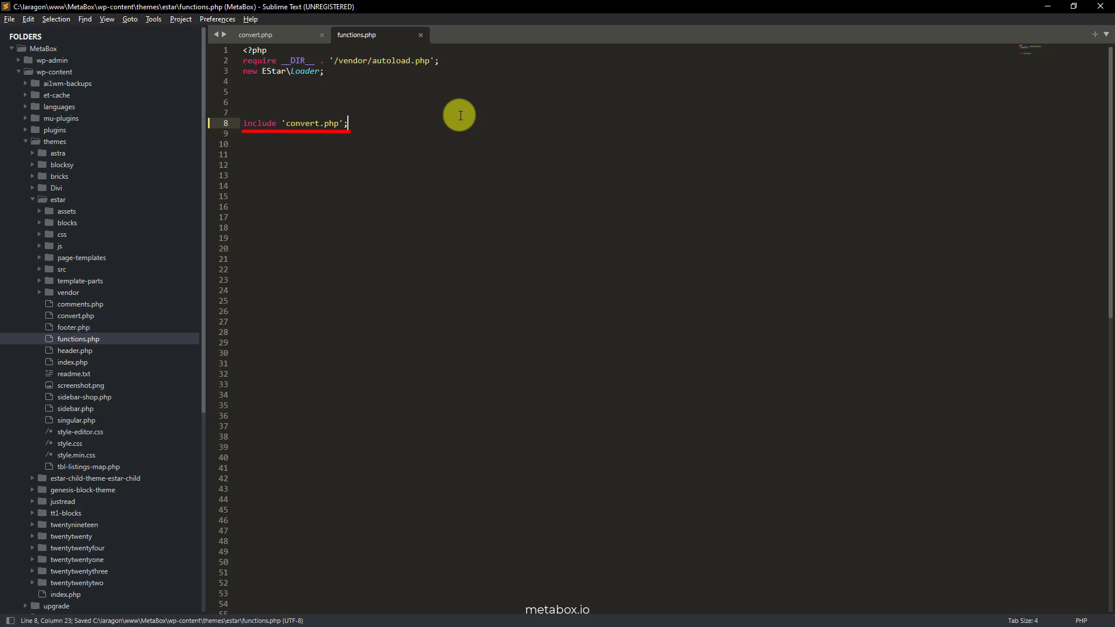